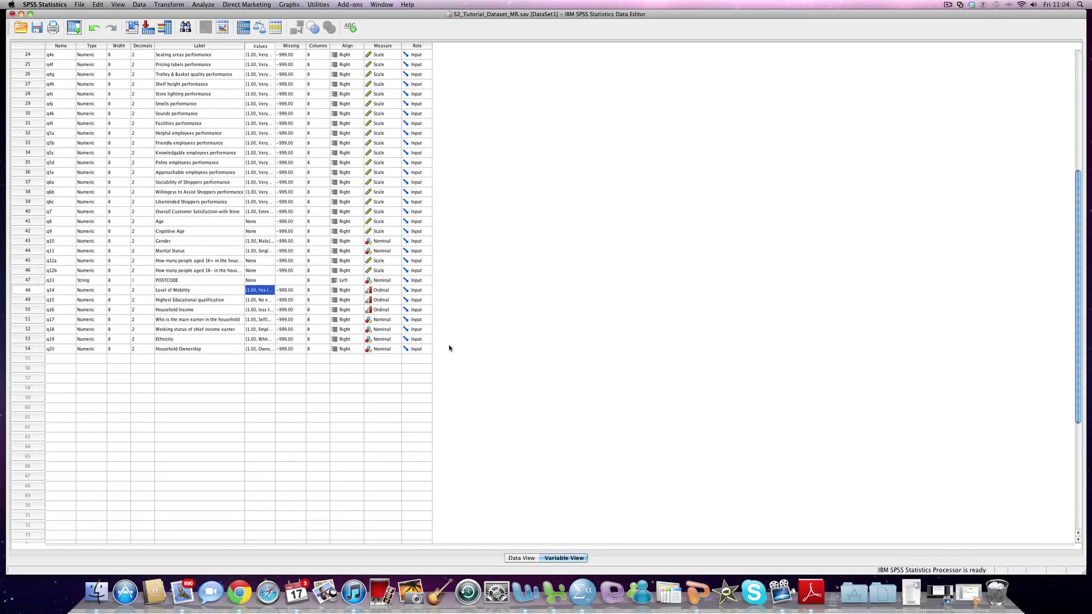
Open Recode into Different Variables and reset its previous settings
left_click(164, 7)
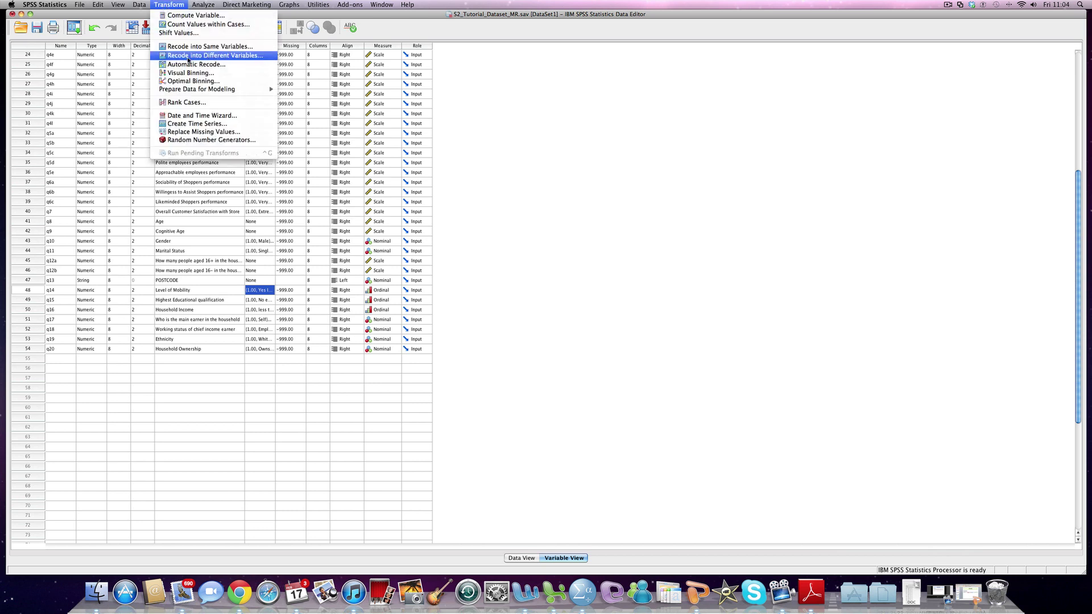
left_click(188, 56)
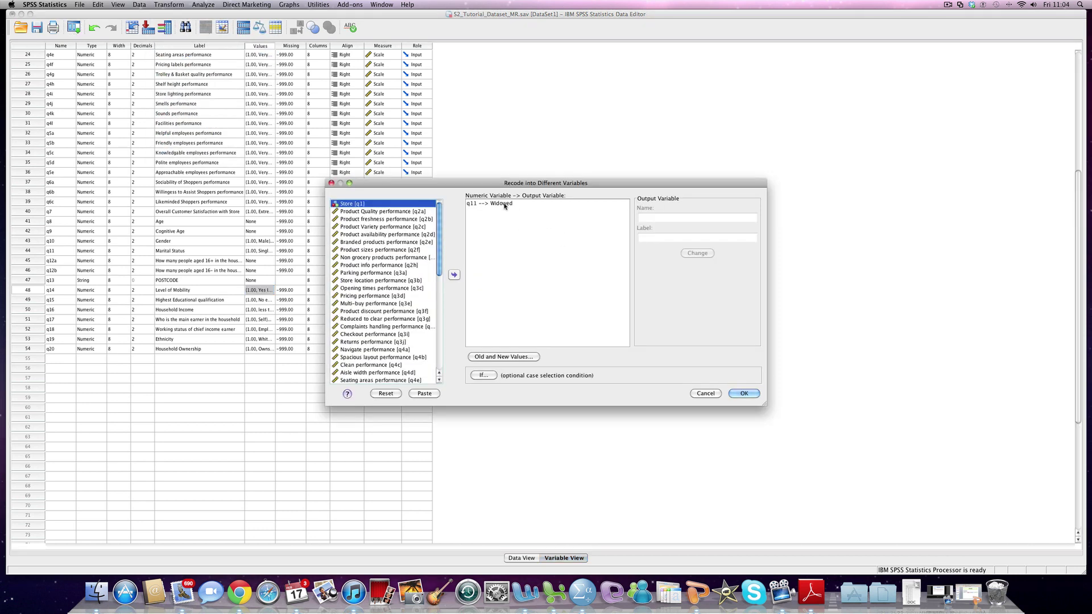
left_click(387, 394)
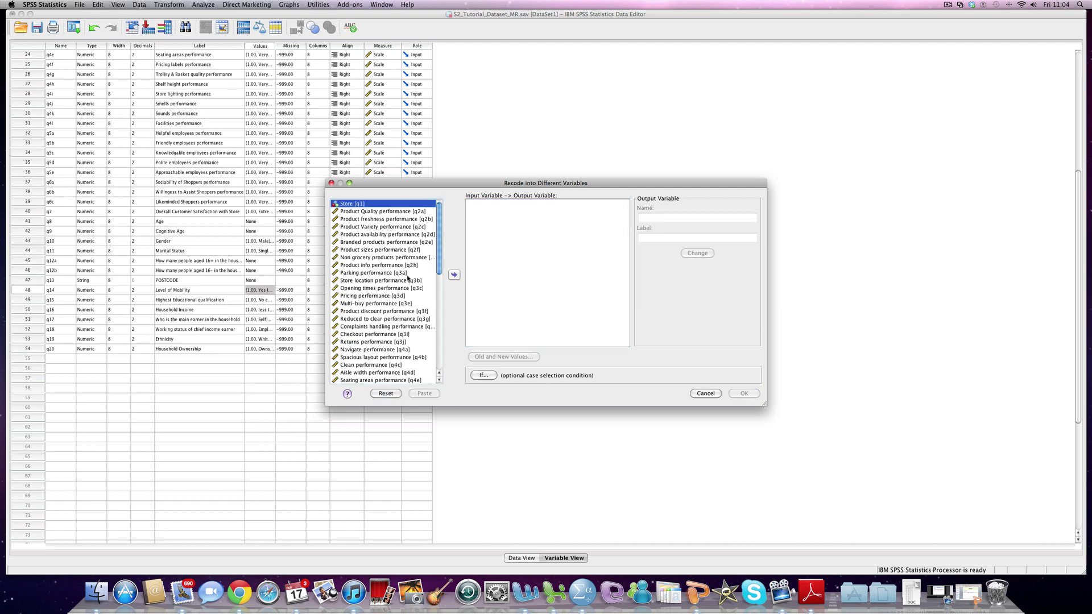
left_click_drag(764, 404, 905, 434)
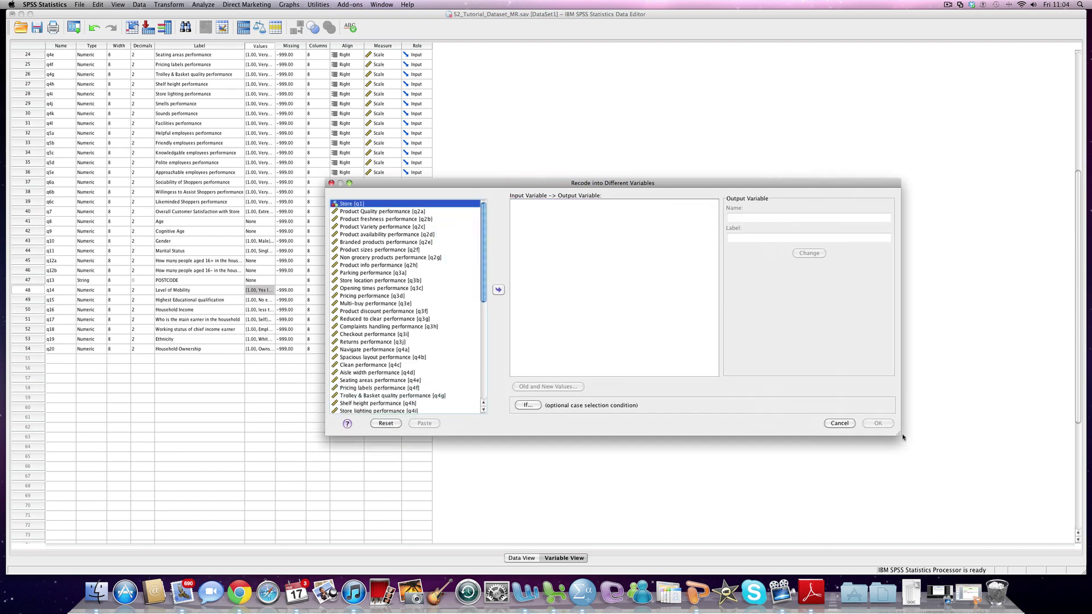
scroll(399, 294, "down", 10)
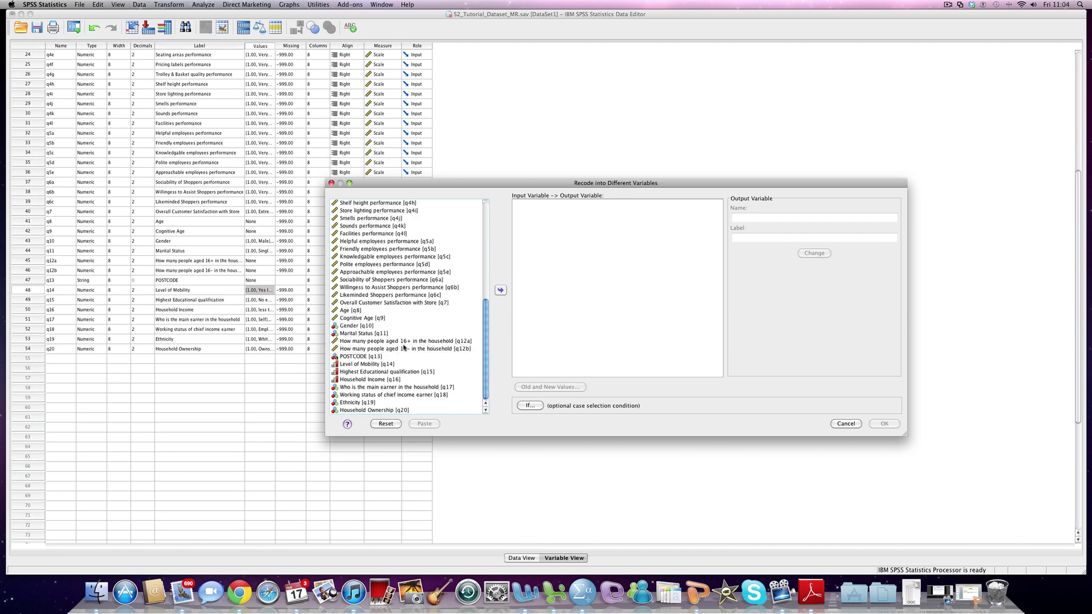
Map Marital Status [q11] to a new output variable named Married
left_click(374, 334)
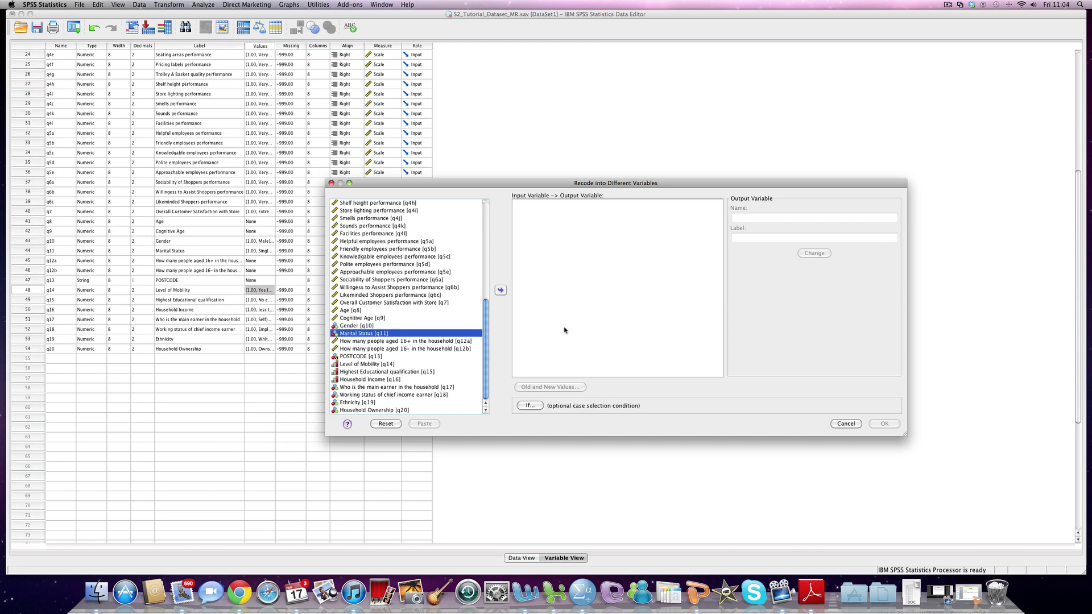
left_click(501, 291)
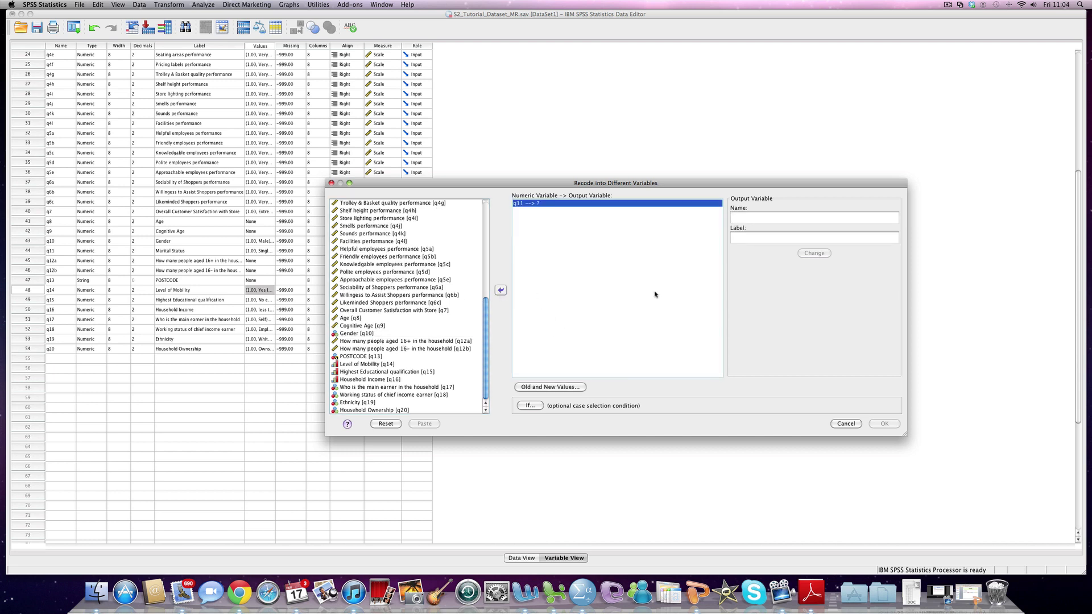
left_click(763, 217)
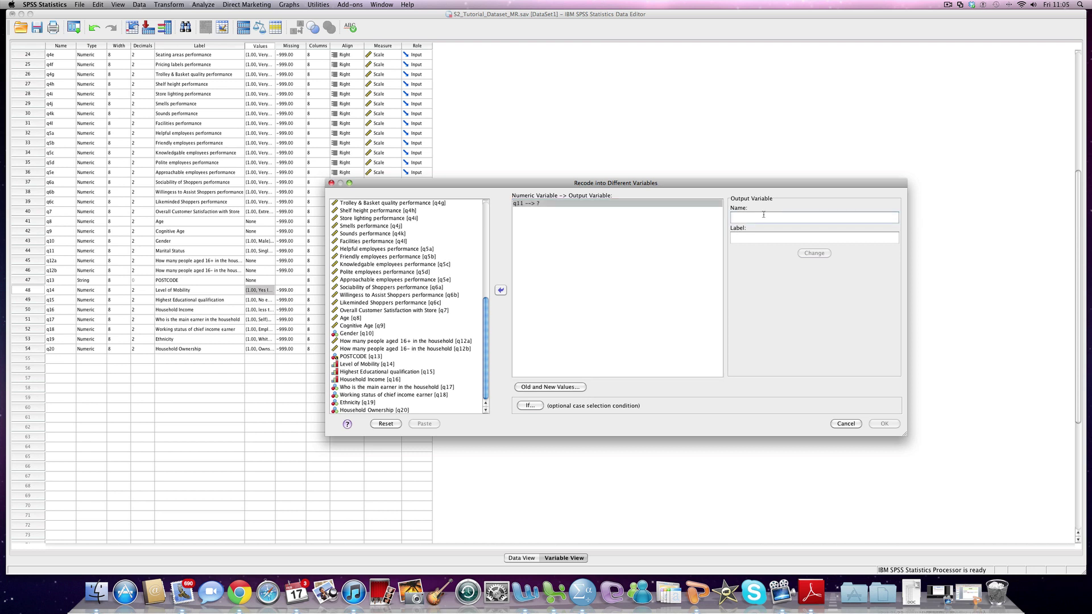
type("Married")
left_click(815, 253)
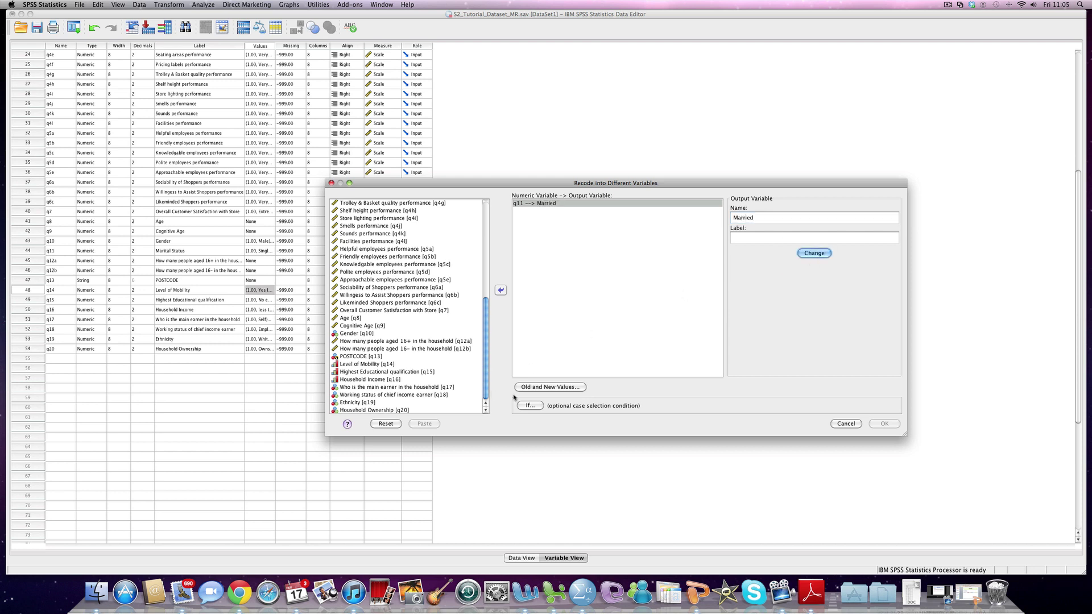
left_click(537, 387)
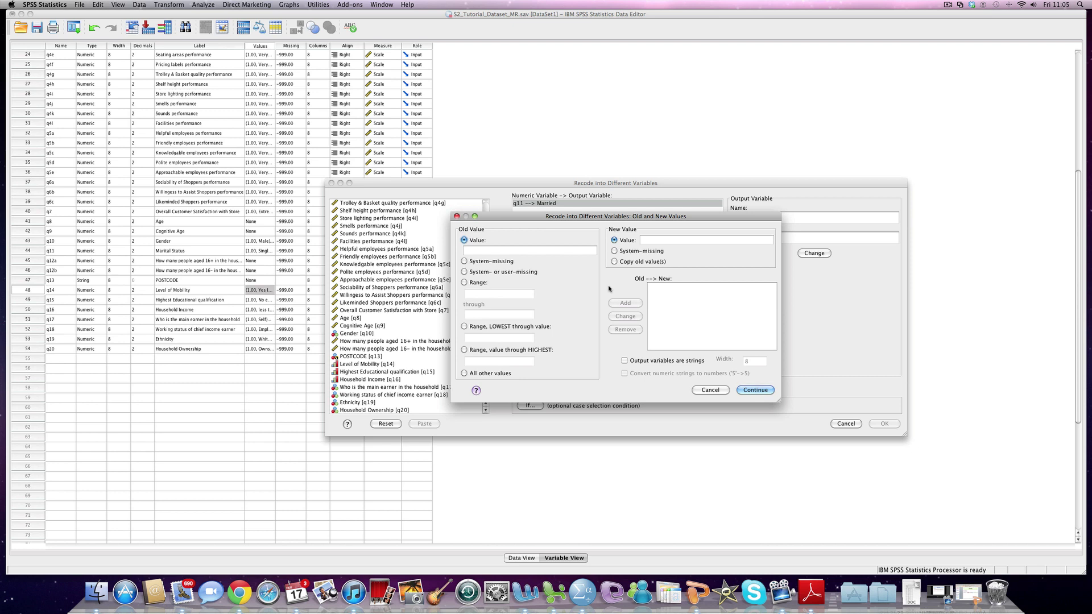
Add the recode mappings 1 → 0 and 2 → 1 for Married
left_click(482, 251)
type("0")
type("1")
left_click(679, 241)
type("0")
left_click(626, 305)
left_click(477, 249)
left_click(647, 241)
type("1")
left_click(626, 304)
Add mappings 3 → 0 and 4 → 0, then run the Married recode
left_click(473, 251)
type("3")
left_click(656, 239)
type("0")
left_click(625, 303)
left_click(525, 251)
type("4")
left_click(681, 239)
type("0")
left_click(626, 302)
left_click(752, 390)
key("Return")
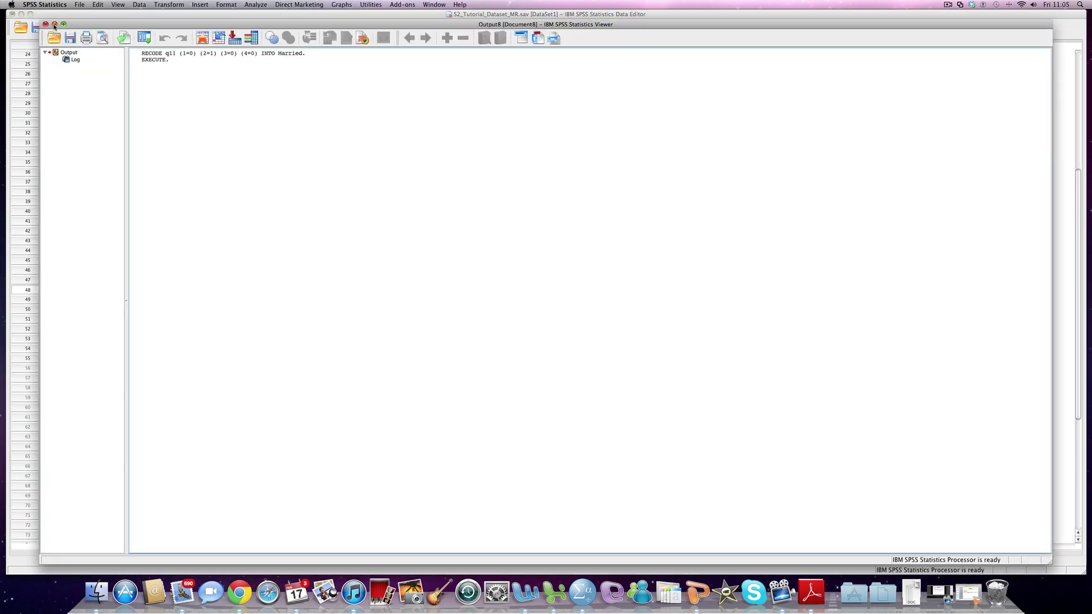
Reopen the q11 recode and type divorced as the new output variable name
left_click(55, 24)
left_click(25, 359)
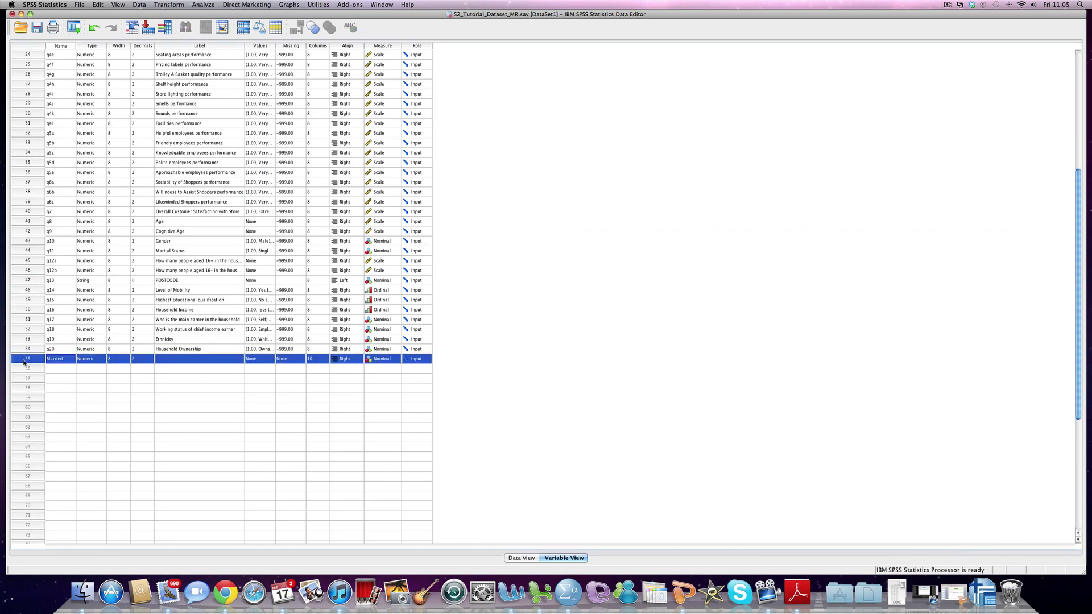
left_click(167, 5)
left_click(199, 55)
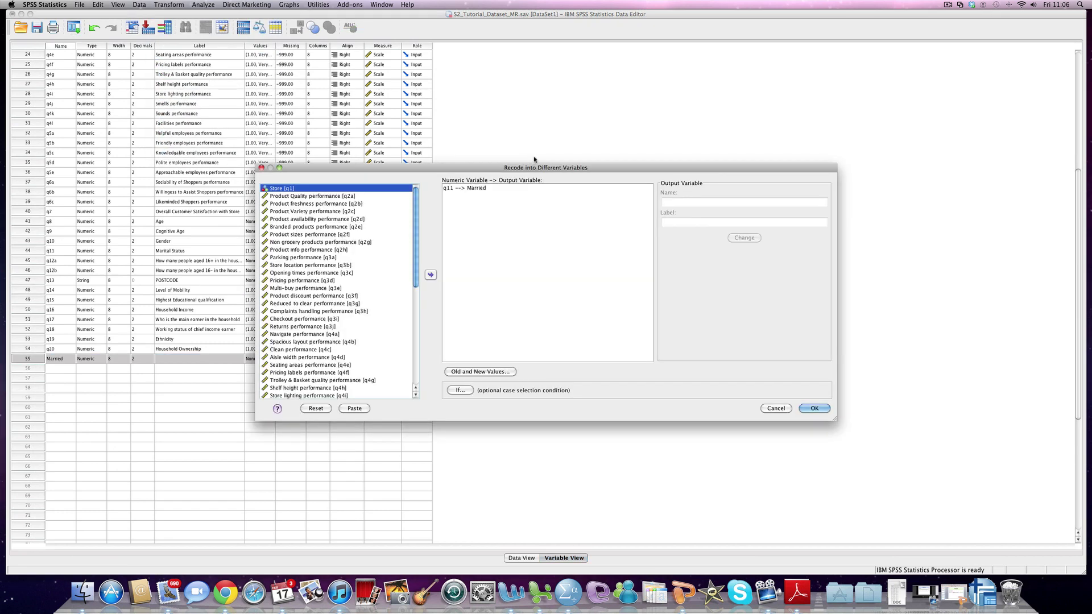
left_click(476, 189)
left_click(779, 203)
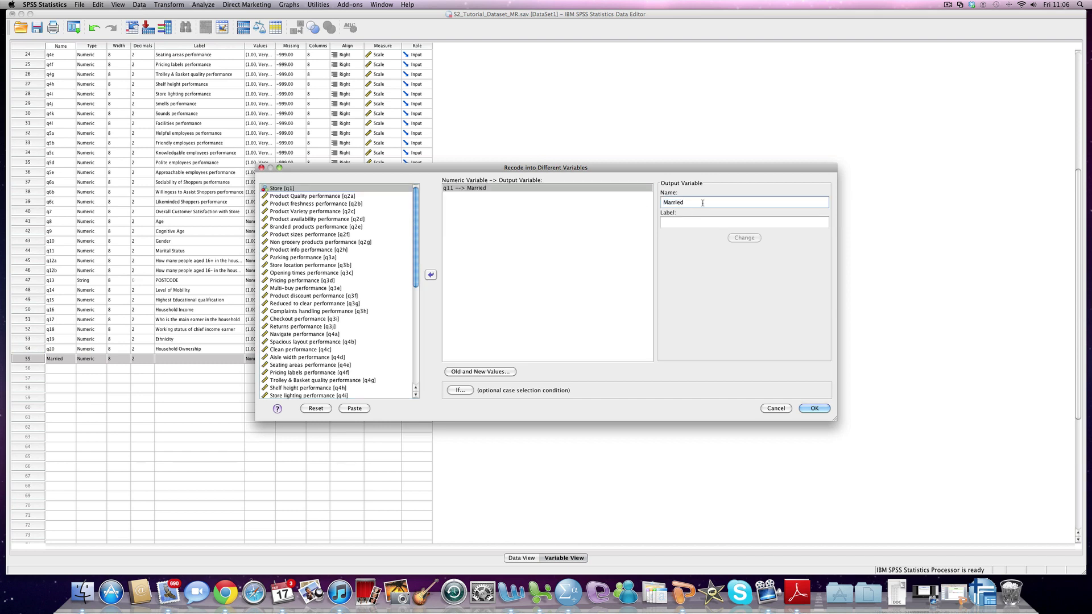
type("divorced")
Apply the name divorced and remove the four old Married value mappings
left_click(748, 238)
left_click(504, 375)
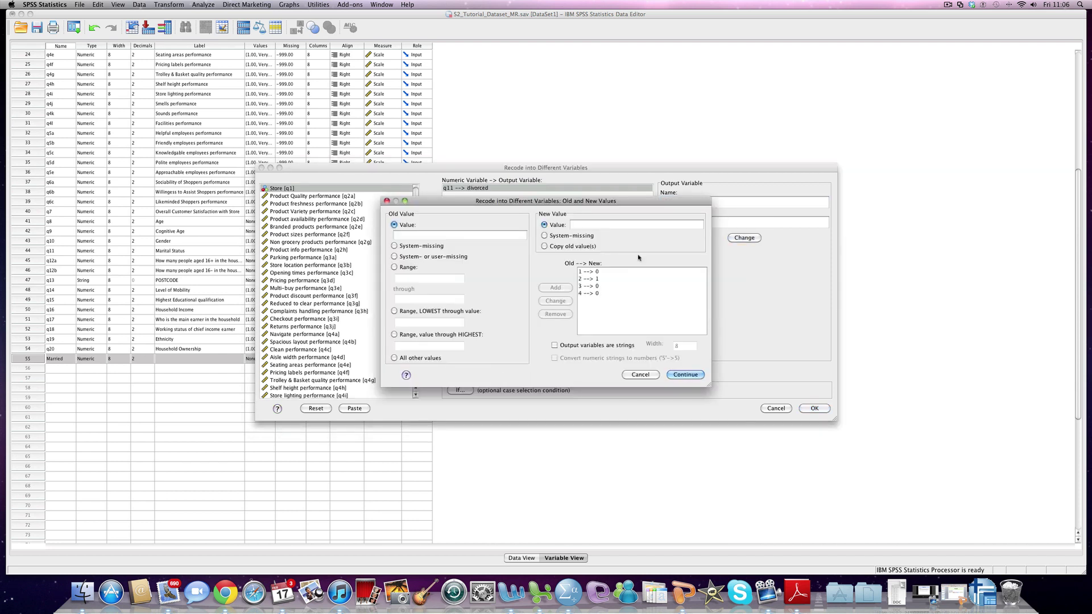
left_click(589, 293)
left_click(555, 314)
left_click(586, 286)
left_click(555, 314)
left_click(589, 279)
left_click(555, 314)
left_click(588, 272)
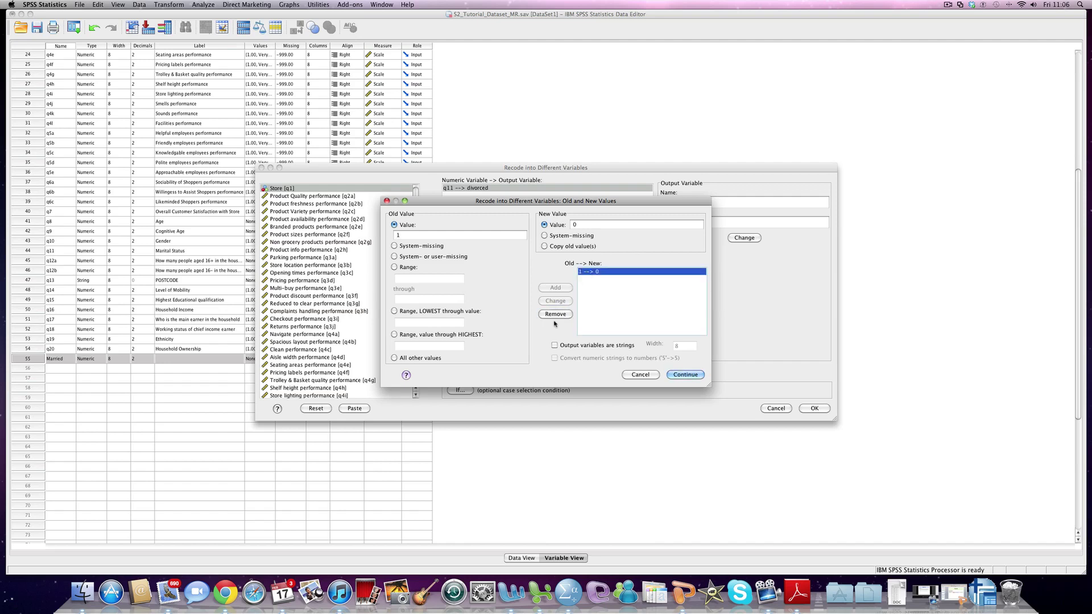
left_click(556, 314)
Add the mappings 1 → 0 and 2 → 0 for divorced
left_click(432, 235)
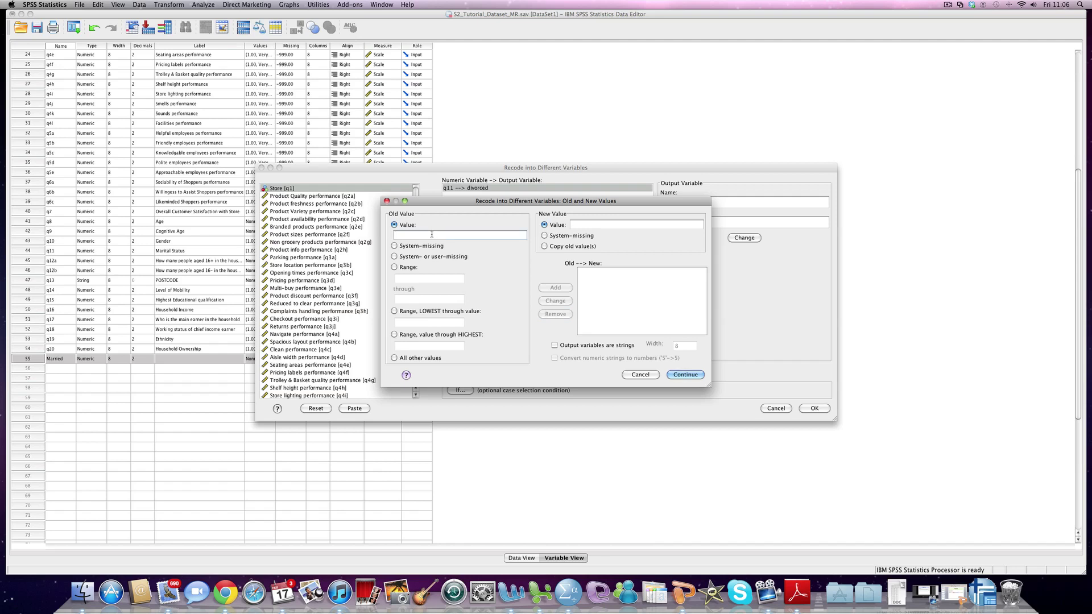
type("1")
left_click(580, 226)
type("0")
left_click(555, 287)
type("2")
left_click(580, 224)
type("0")
left_click(547, 290)
Add mappings 3 → 1 and 4 → 0, then run the divorced recode
left_click(410, 235)
type("3")
left_click(588, 229)
type("1")
left_click(545, 289)
left_click(412, 235)
type("4")
left_click(591, 226)
type("0")
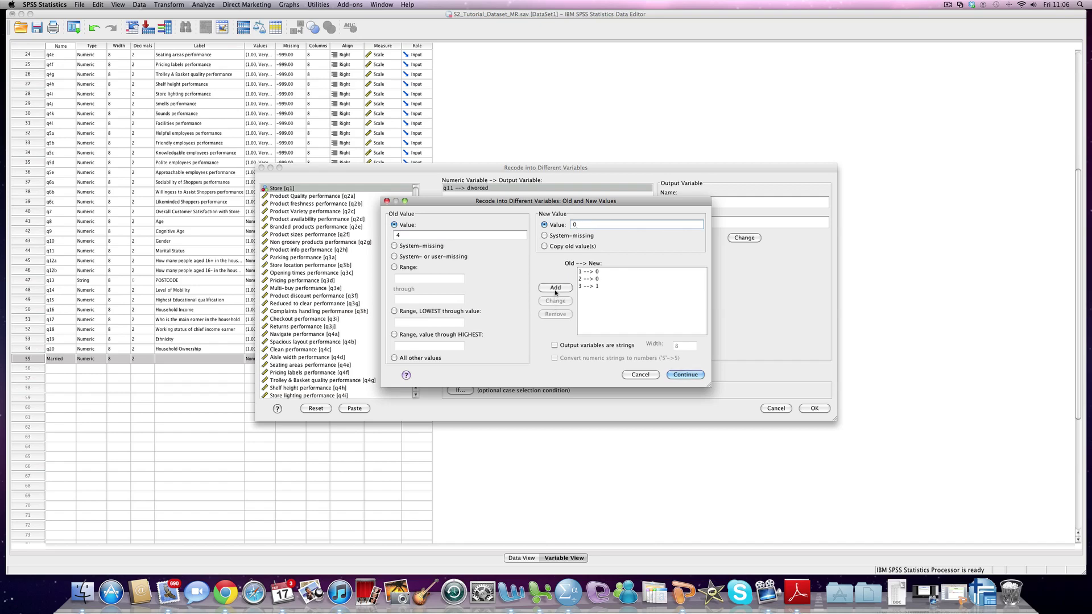
left_click(555, 289)
left_click(686, 375)
left_click(815, 409)
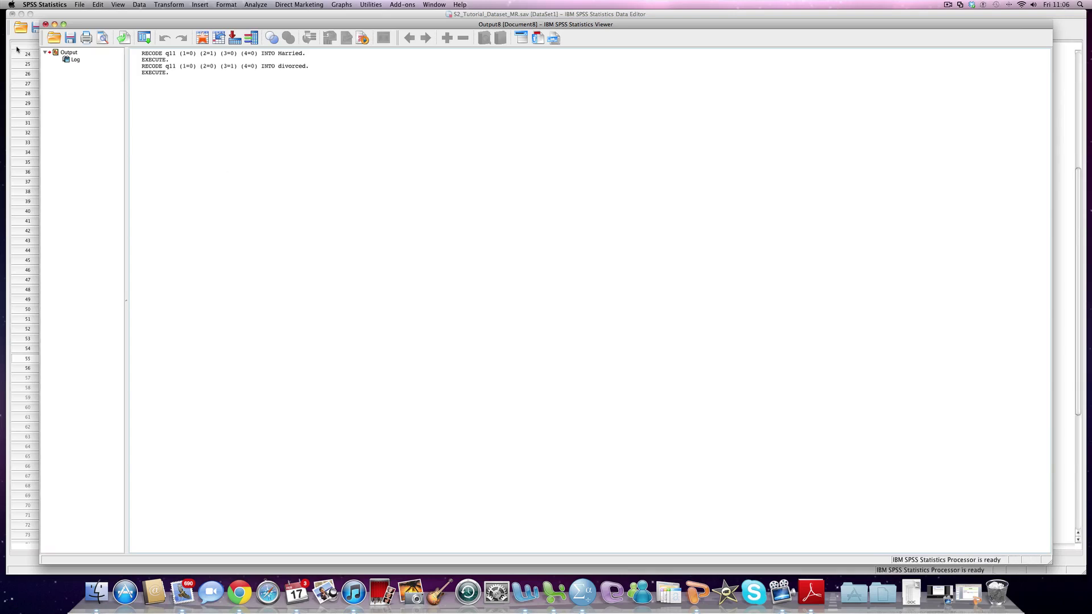
Reopen the q11 recode and rename the output variable from divorced to widowed
left_click(54, 24)
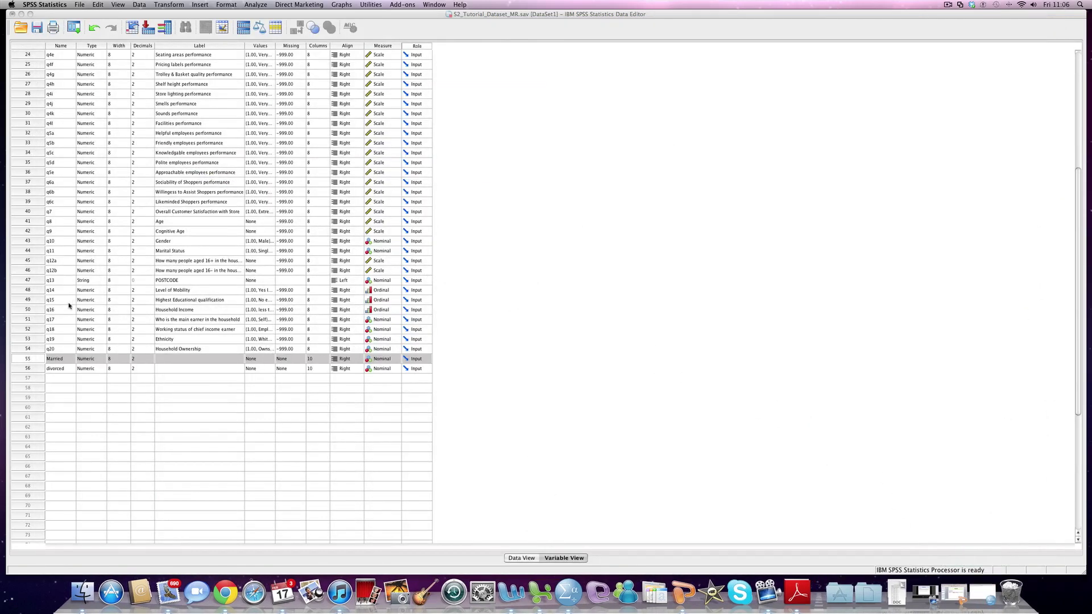
left_click(185, 5)
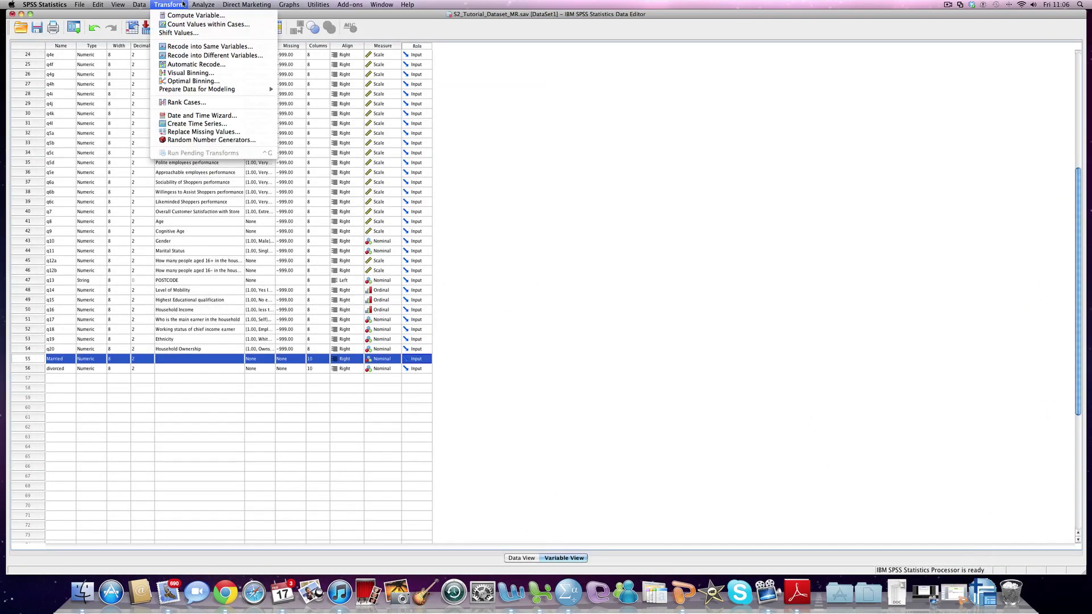
left_click(193, 56)
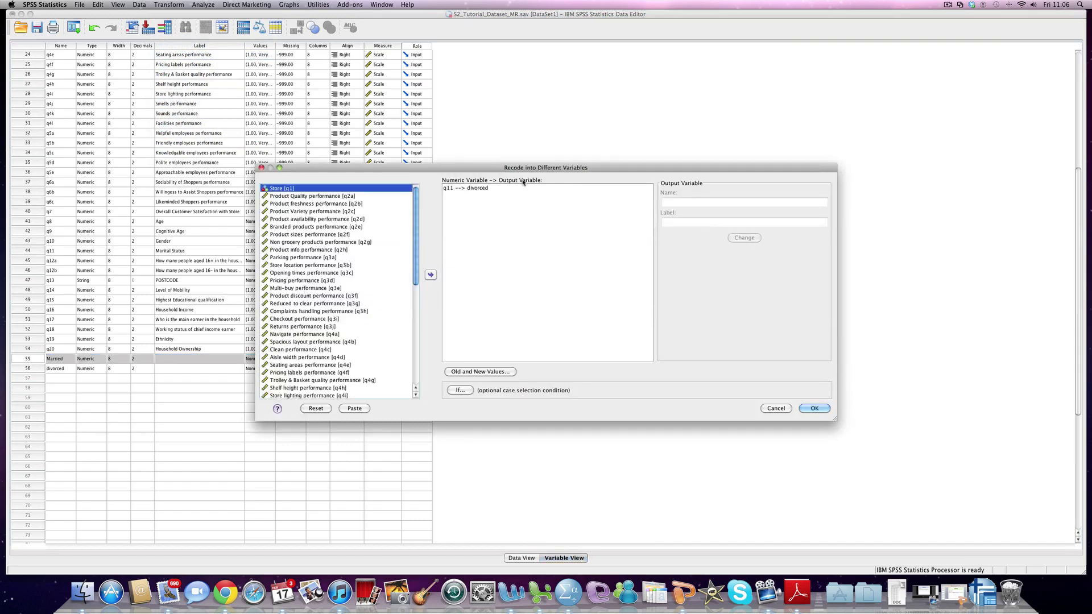
left_click(467, 188)
left_click(665, 202)
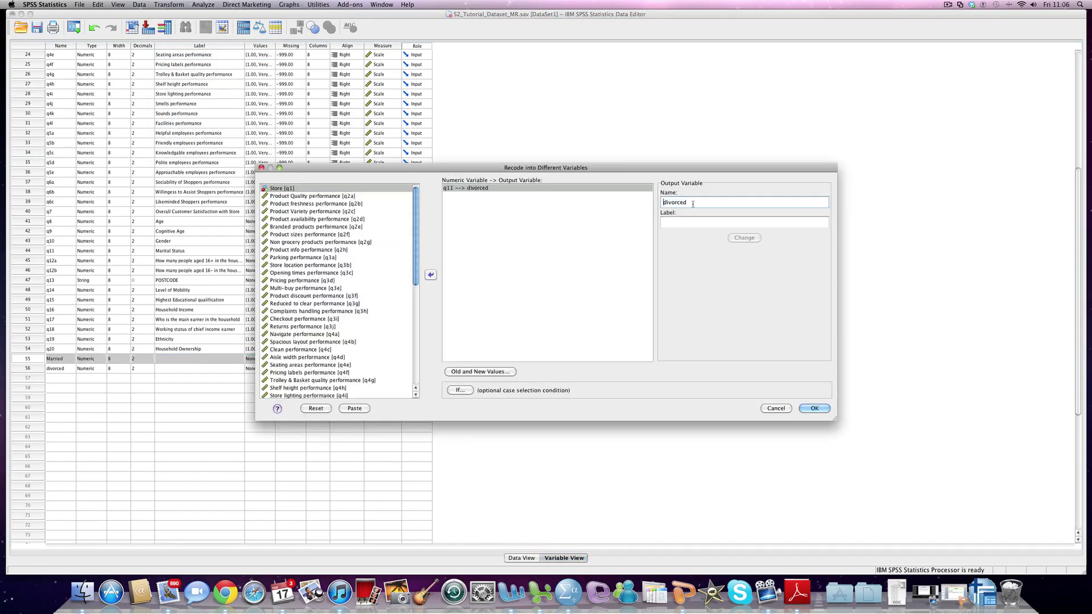
double_click(665, 202)
type("widowed")
left_click(744, 237)
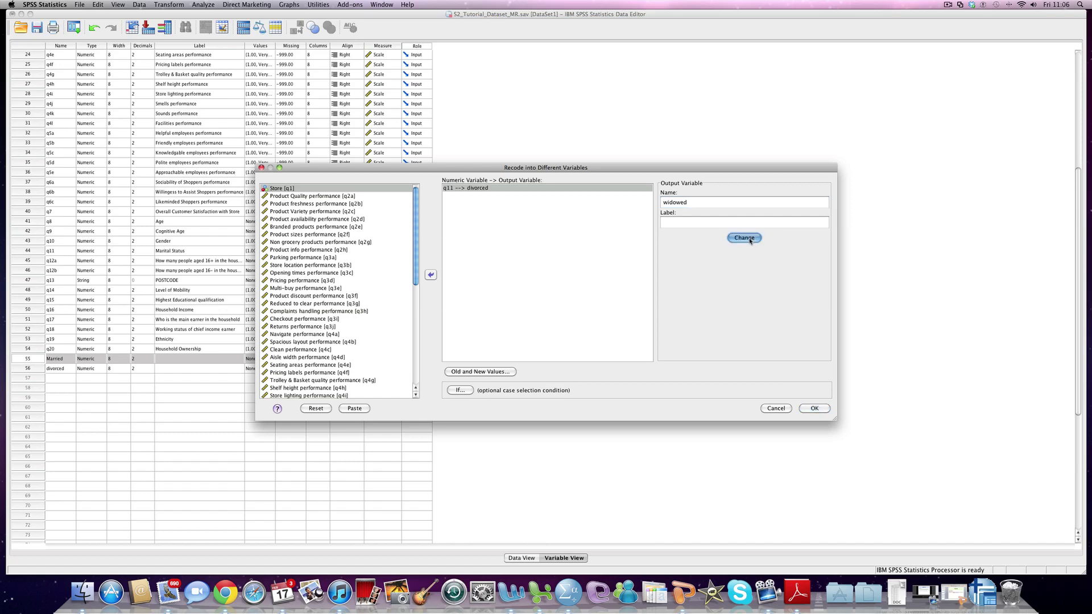
Change the code 4 mapping from 4 → 0 to 4 → 1
left_click(481, 372)
left_click(588, 294)
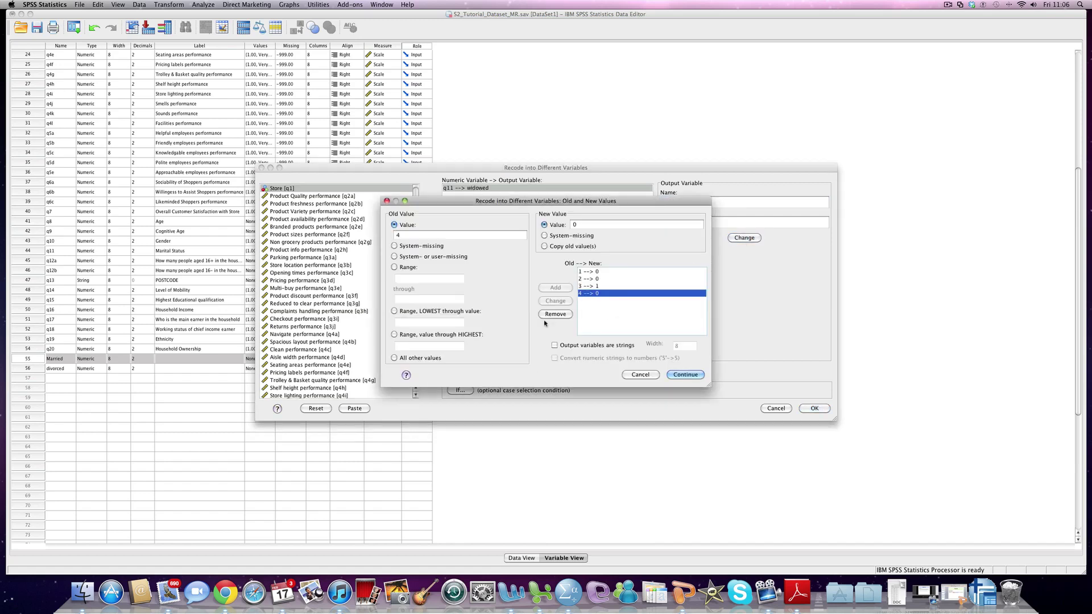
left_click(583, 225)
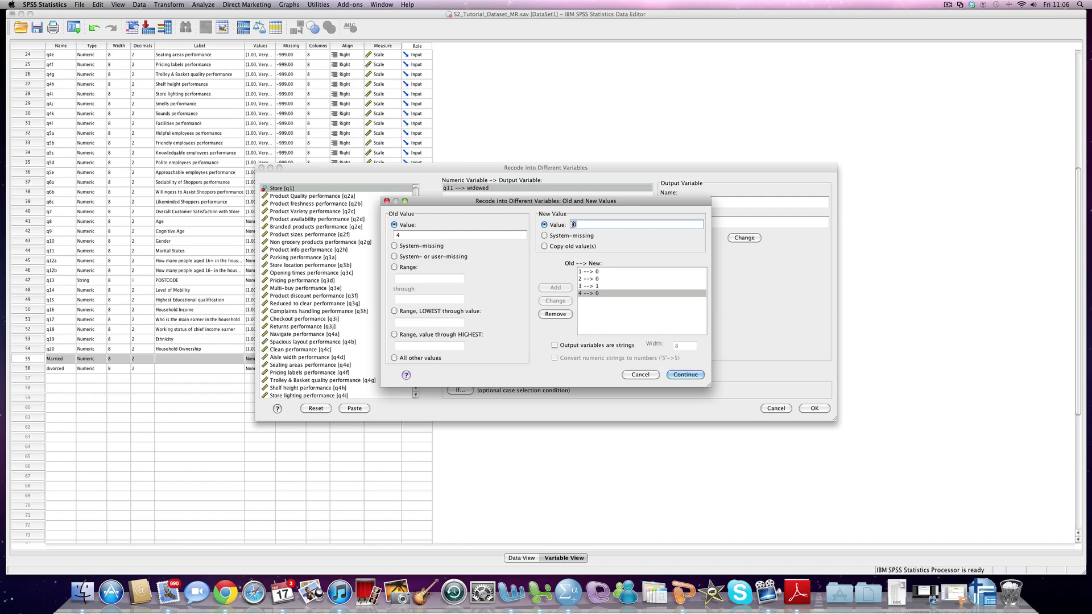
left_click(594, 286)
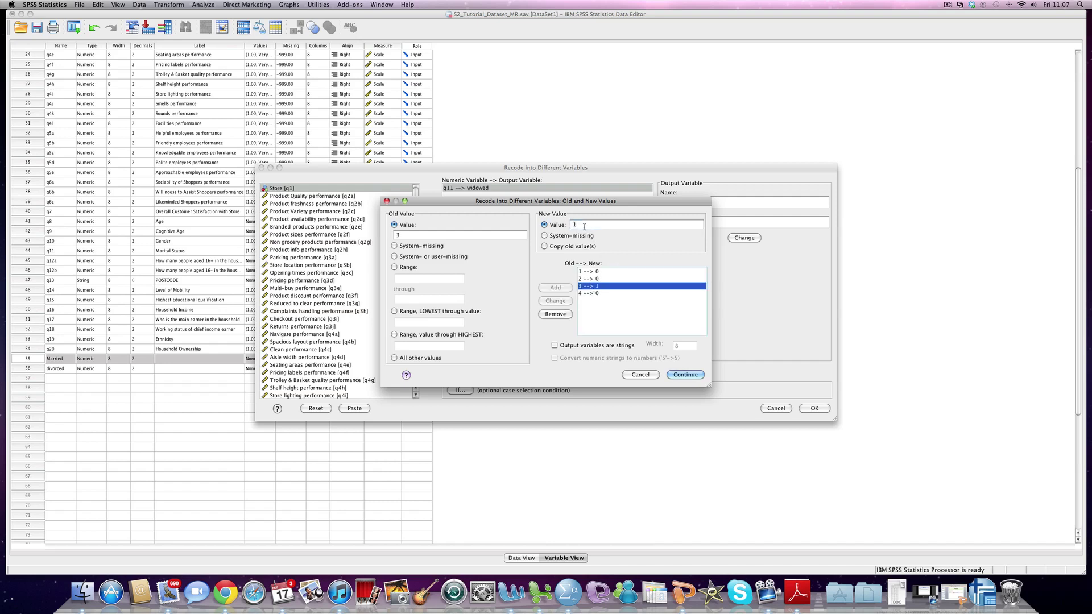
key("Down")
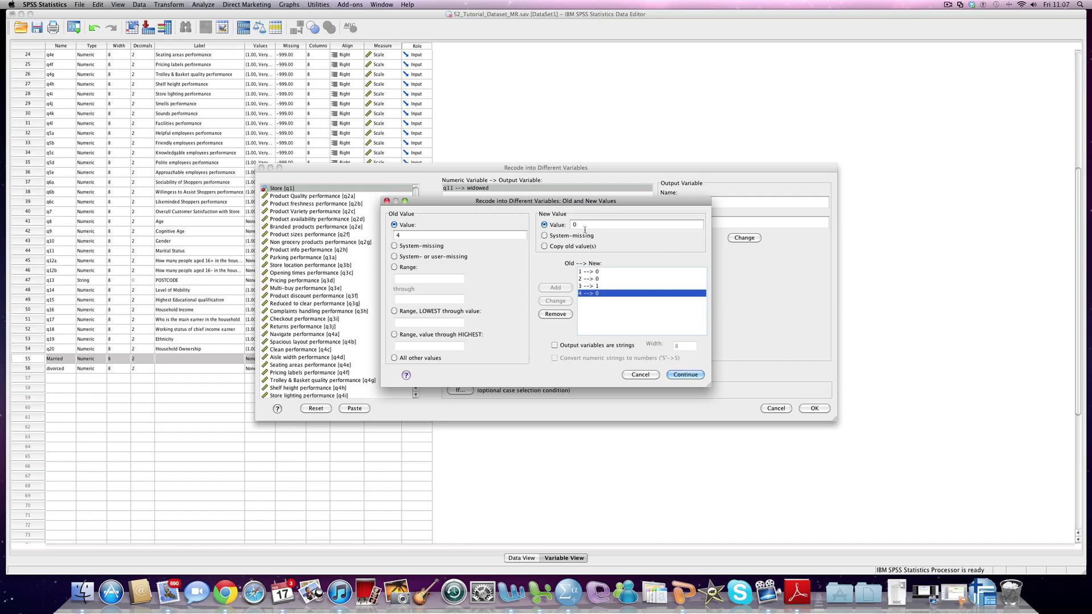
left_click(579, 226)
key("BackSpace")
type("10")
key("BackSpace")
left_click(551, 302)
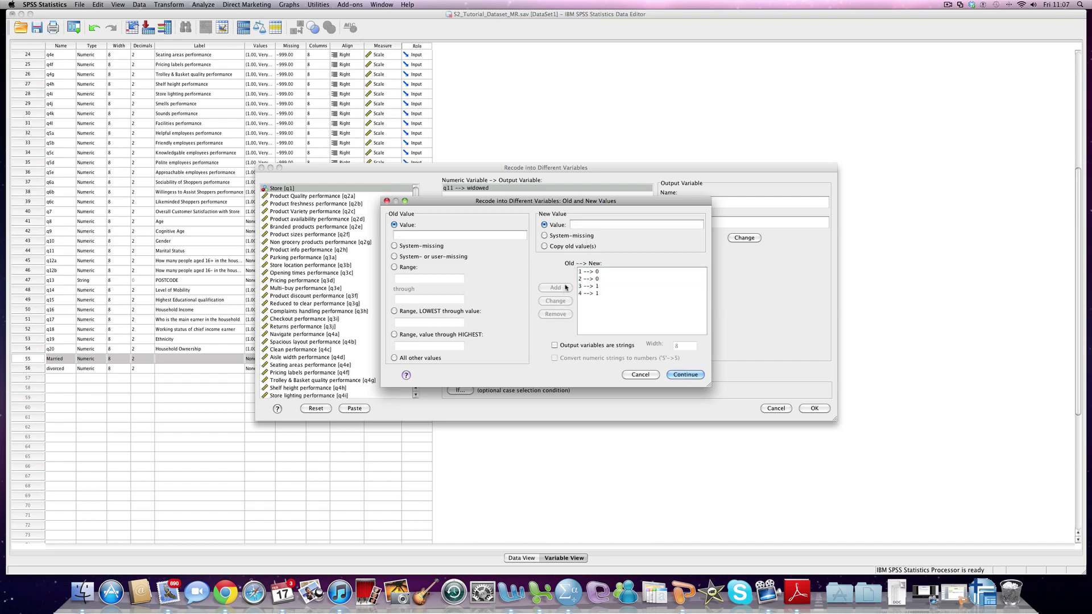
Change the code 3 mapping from 3 → 1 to 3 → 0 and confirm
left_click(589, 287)
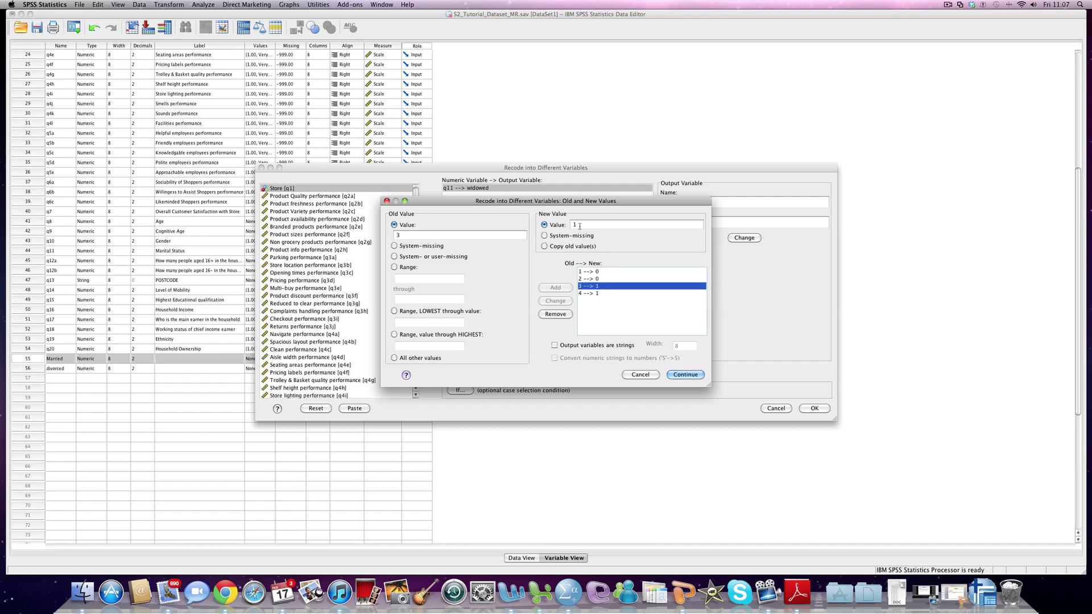
left_click(575, 225)
key("BackSpace")
type("0")
left_click(560, 301)
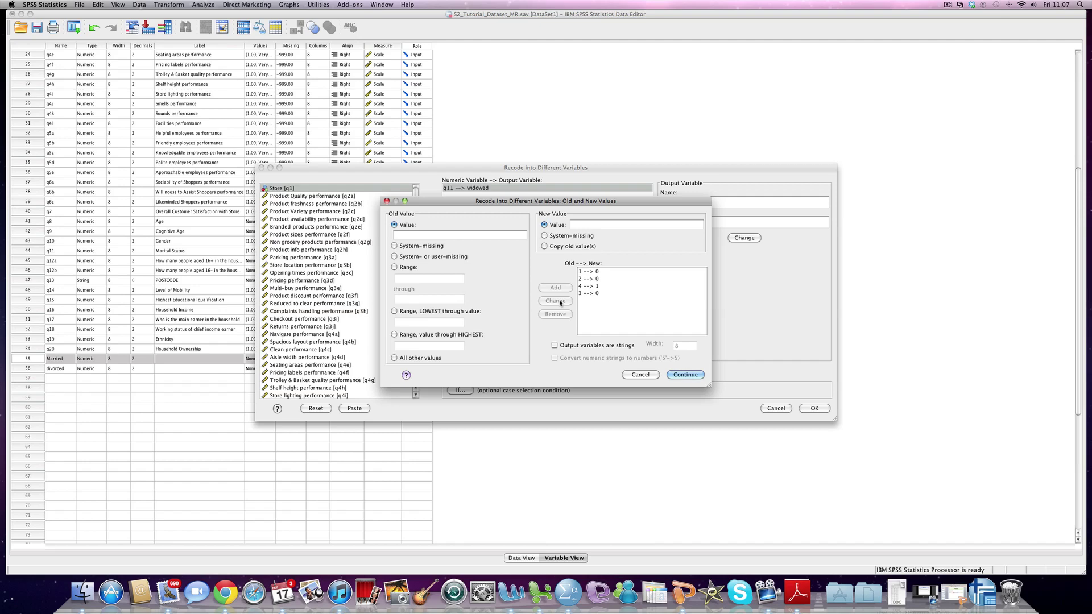
left_click(690, 375)
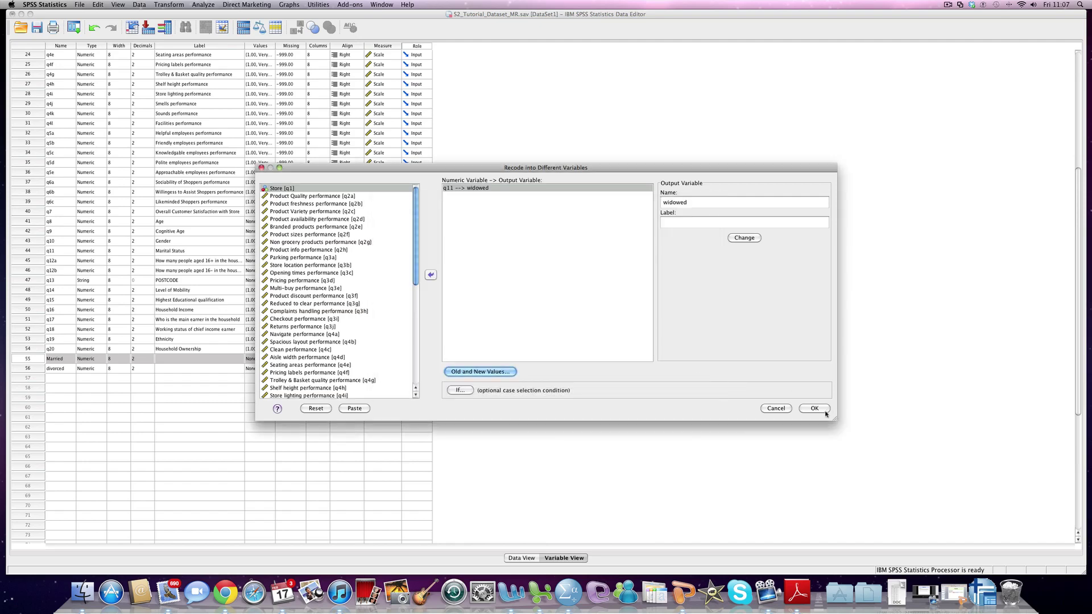
Run the widowed recode and select Married, divorced and widowed in the variable list
left_click(815, 409)
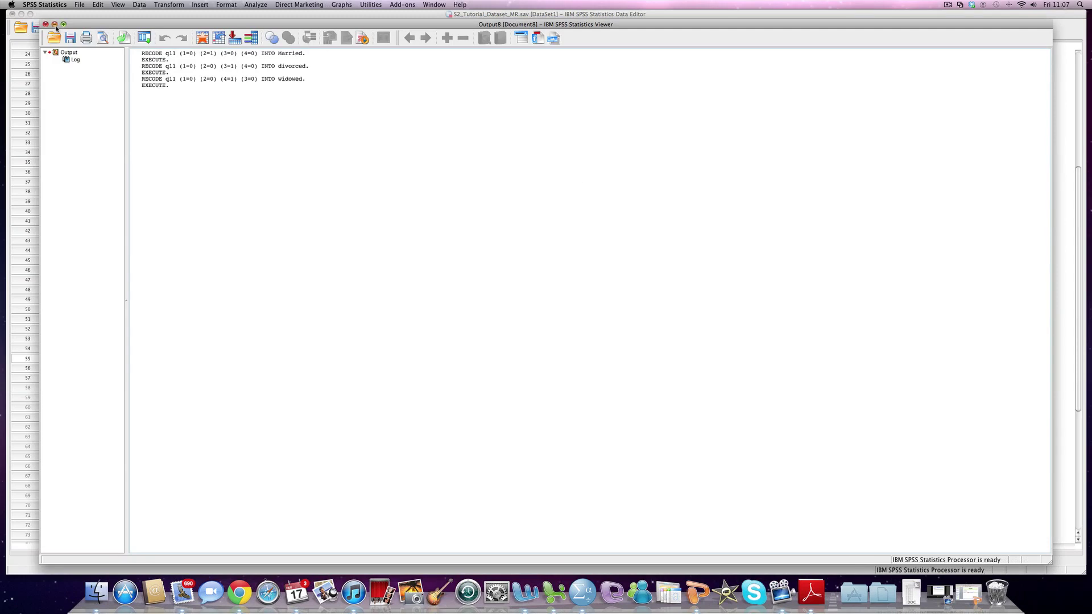
left_click(55, 24)
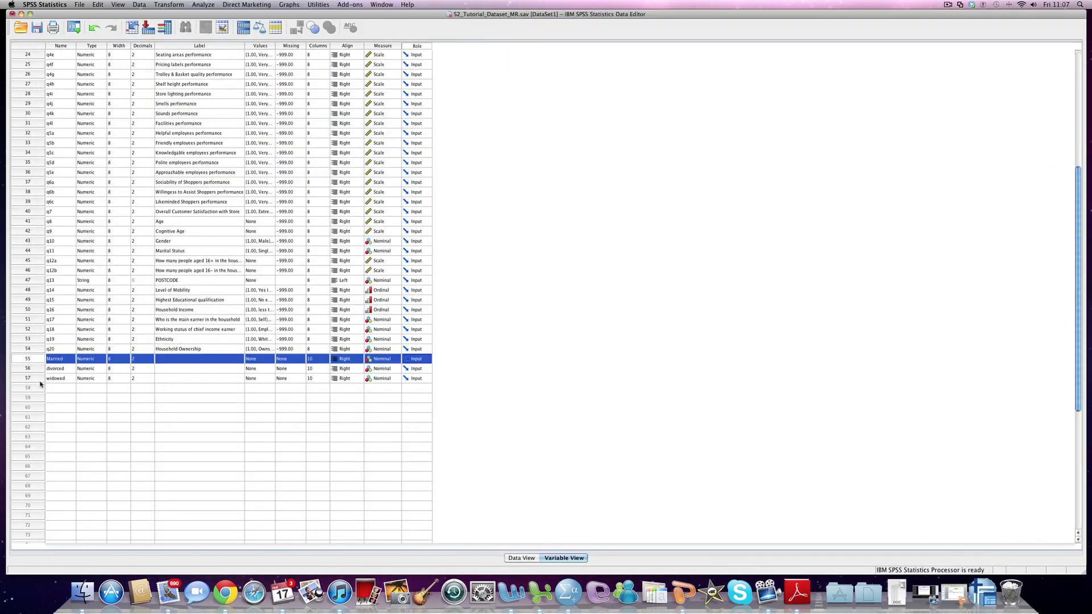
left_click_drag(39, 360, 38, 377)
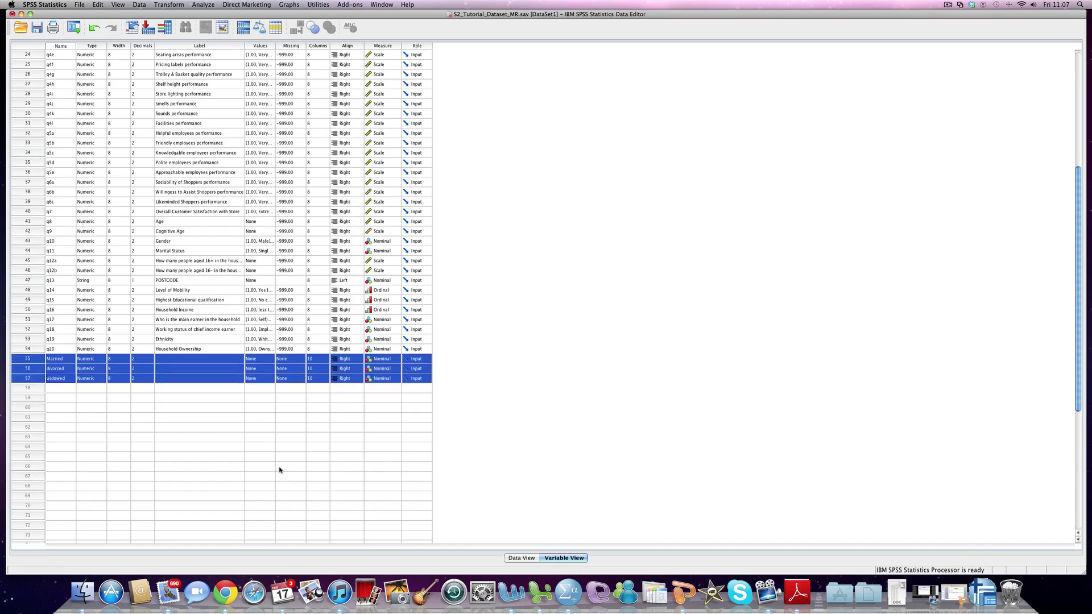
Add Married, divorced and widowed as independent variables in Linear Regression and run it
left_click(203, 5)
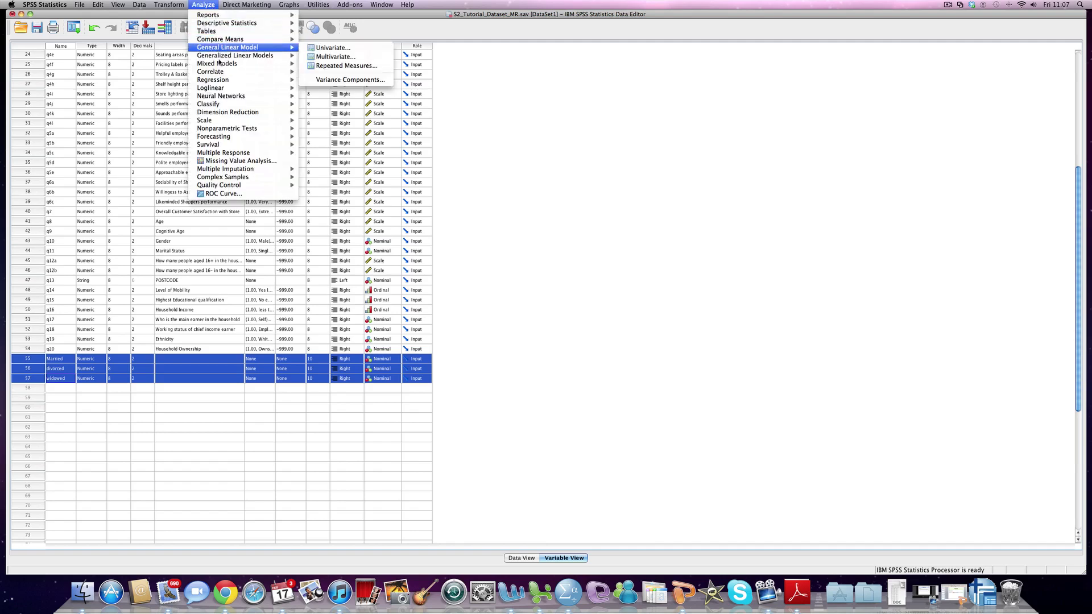
mouse_move(252, 80)
left_click(330, 89)
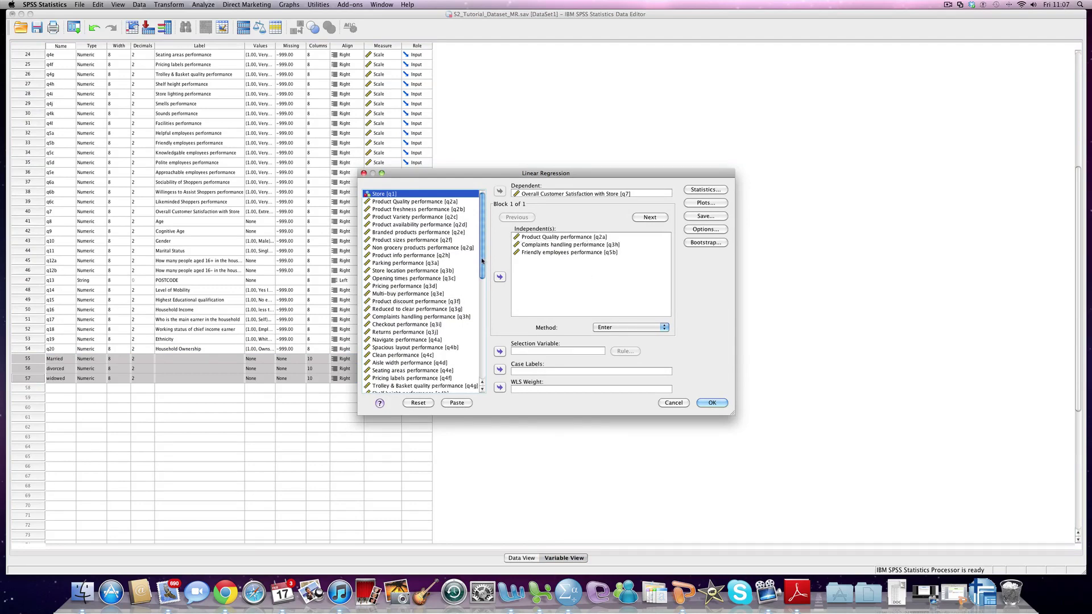
left_click(483, 343)
scroll(483, 343, "down", 3)
left_click(392, 374)
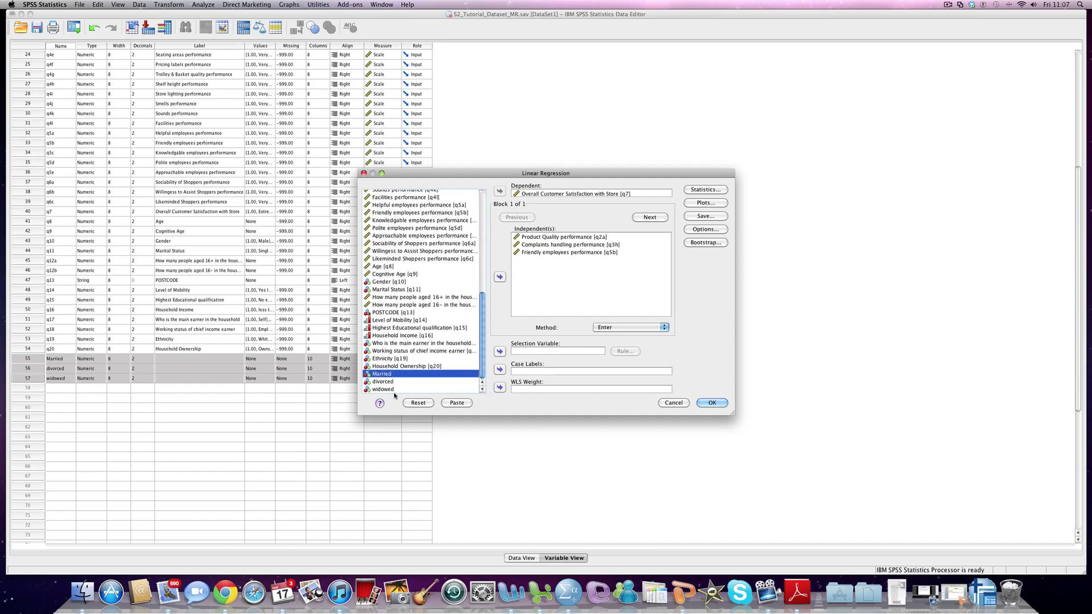
left_click(392, 390, "shift")
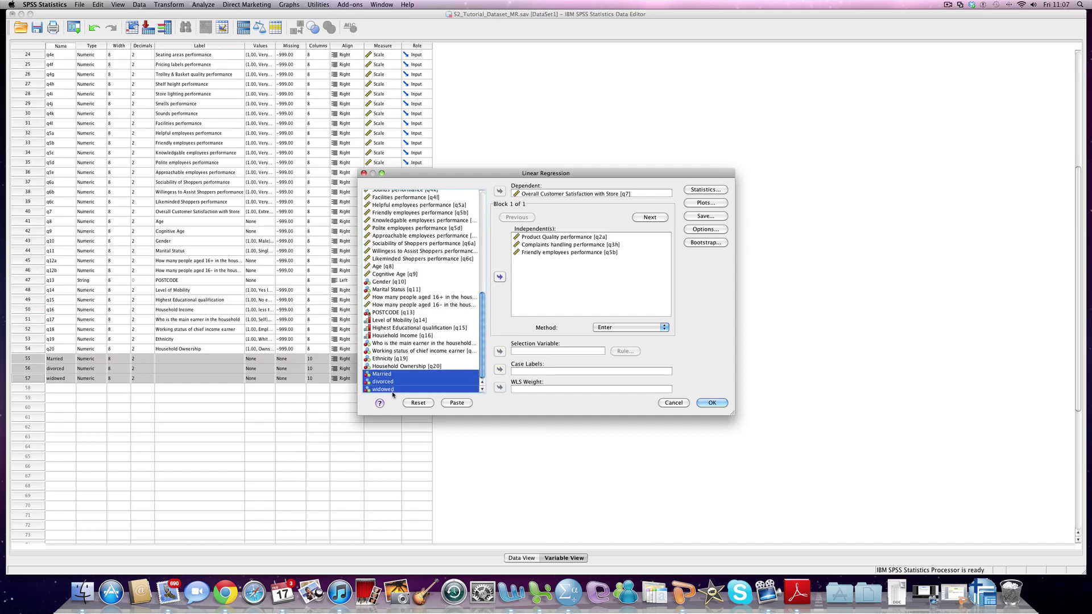
left_click(500, 278)
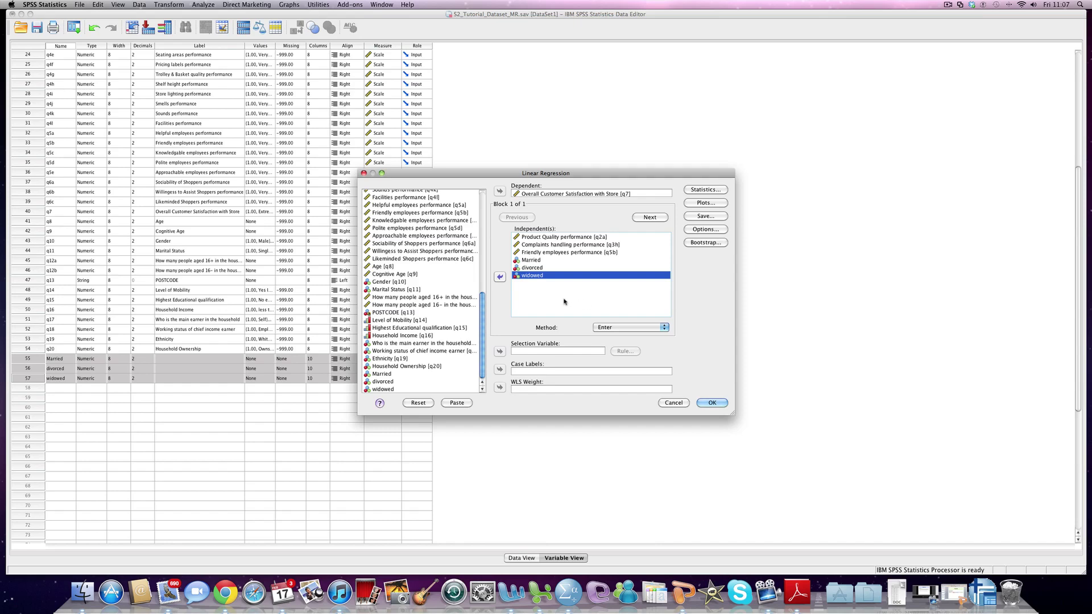
left_click(711, 403)
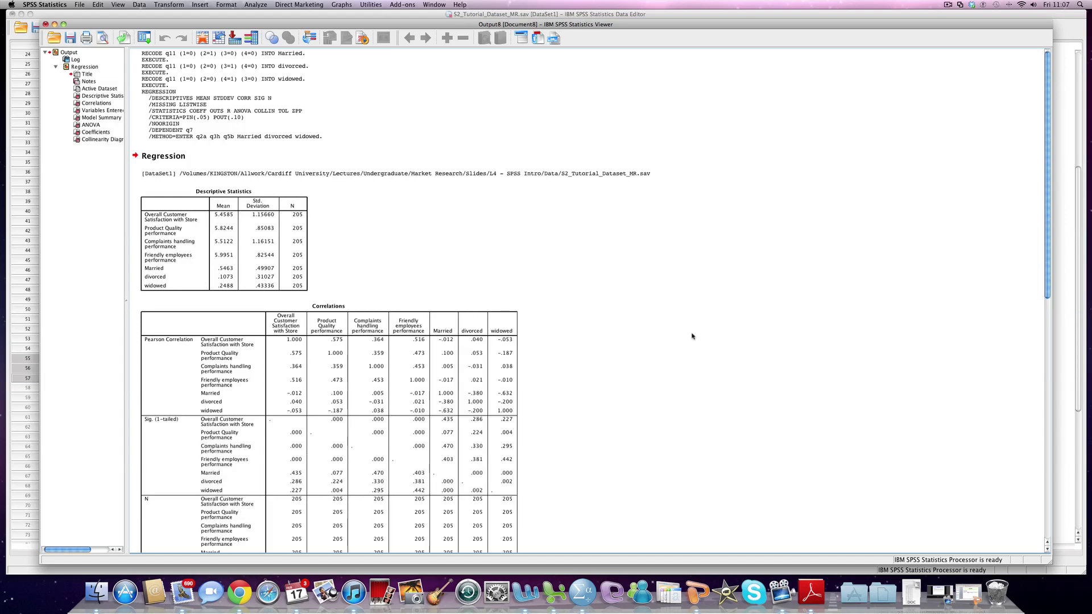
Scroll the output down to the Coefficients and Collinearity Diagnostics tables
scroll(629, 275, "down", 15)
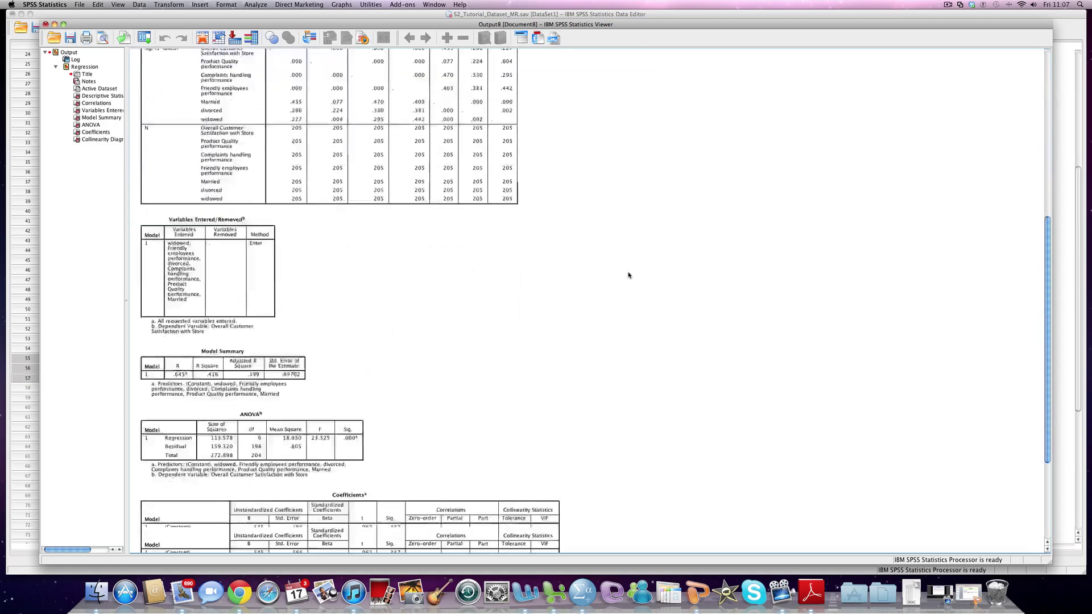
scroll(628, 275, "down", 2)
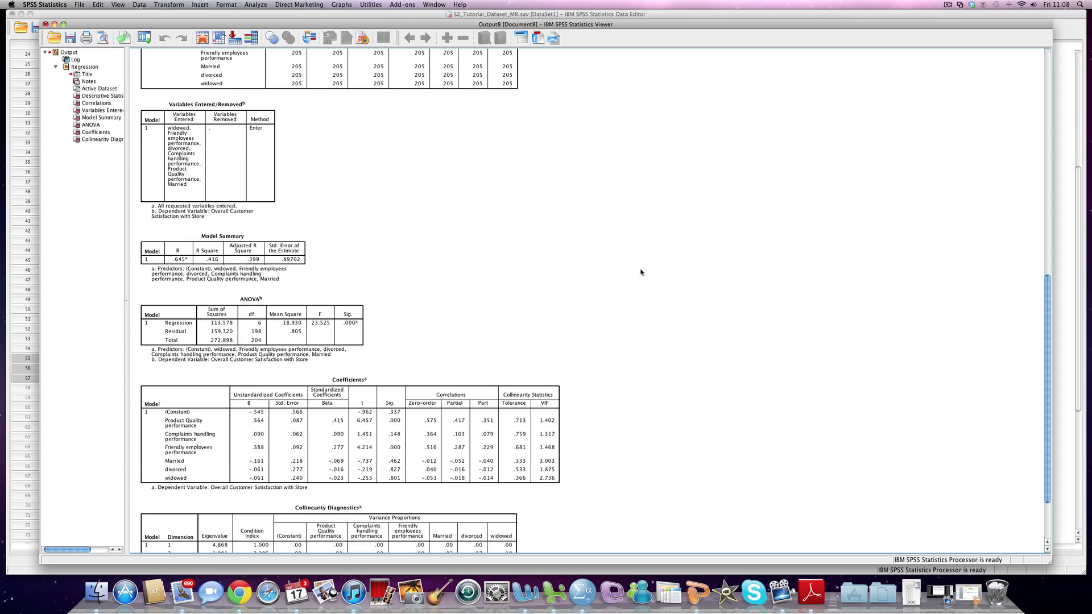
scroll(641, 272, "down", 3)
left_click(421, 480)
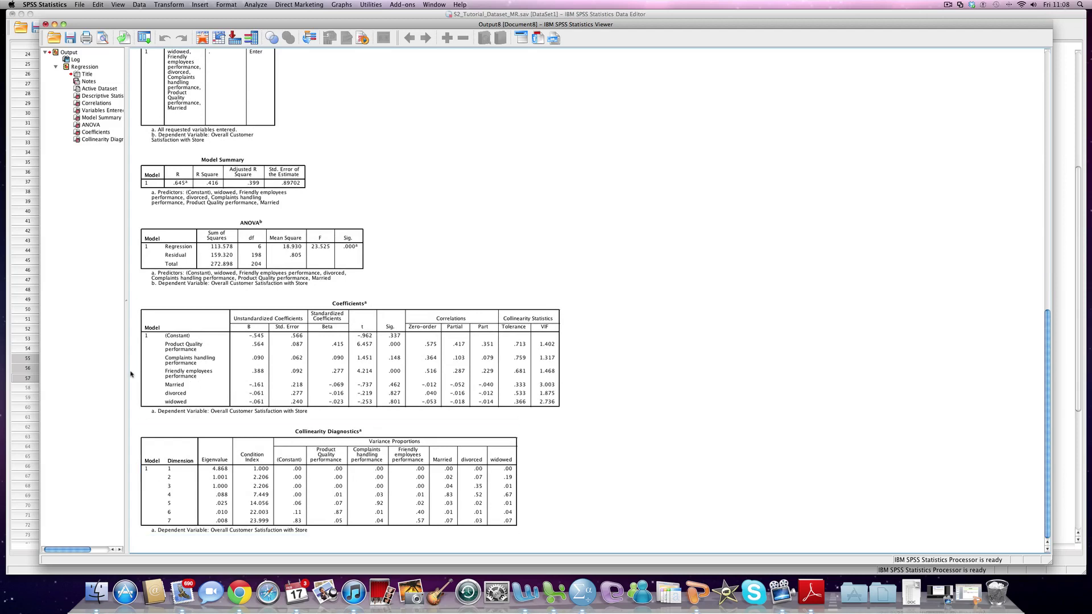
left_click(188, 387)
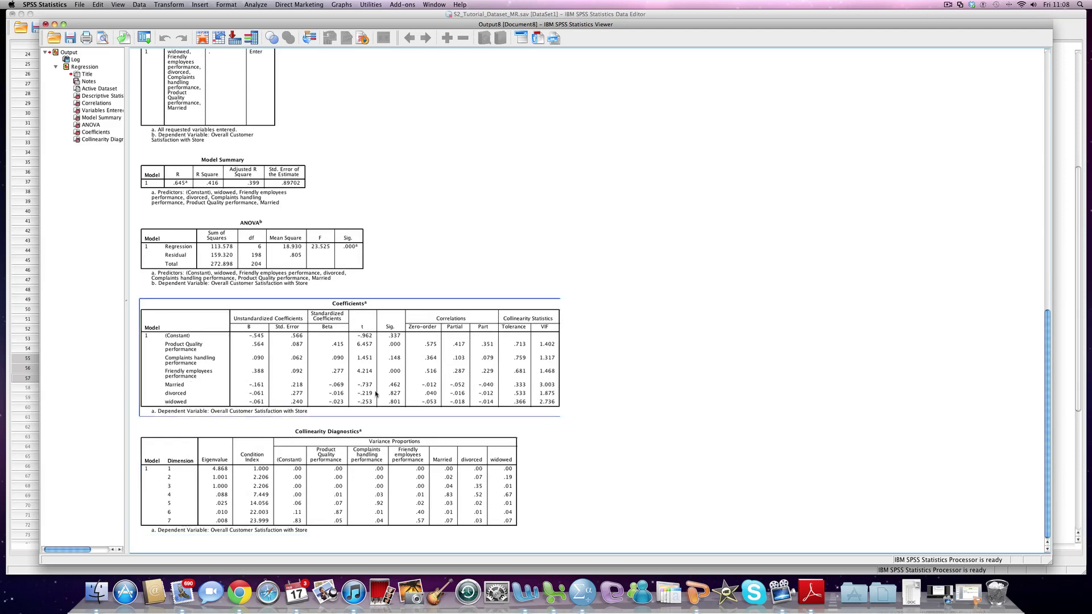
left_click(441, 421)
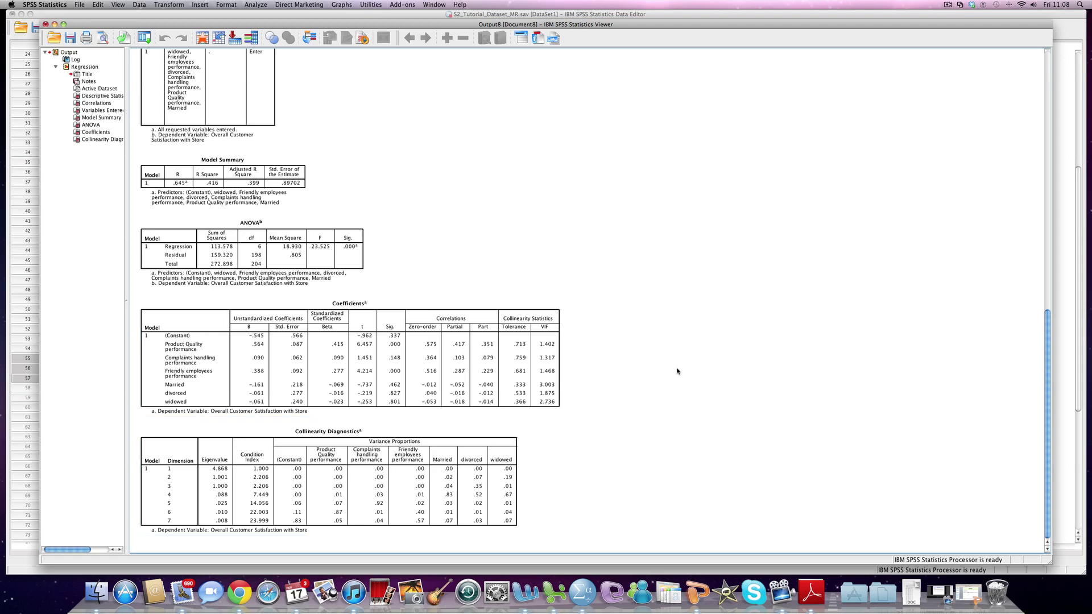
left_click(517, 387)
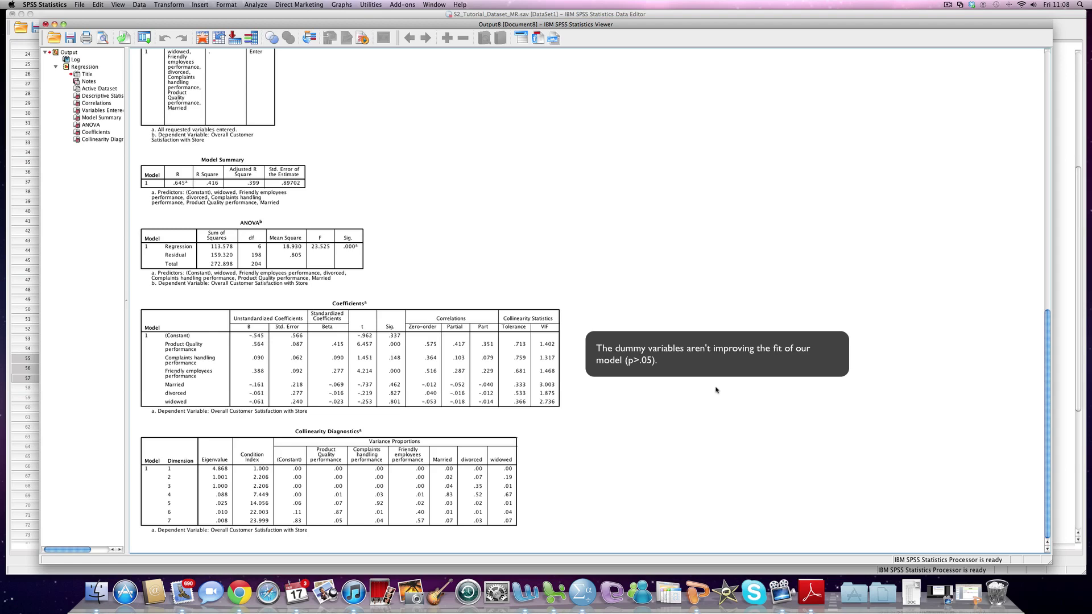
left_click(310, 405)
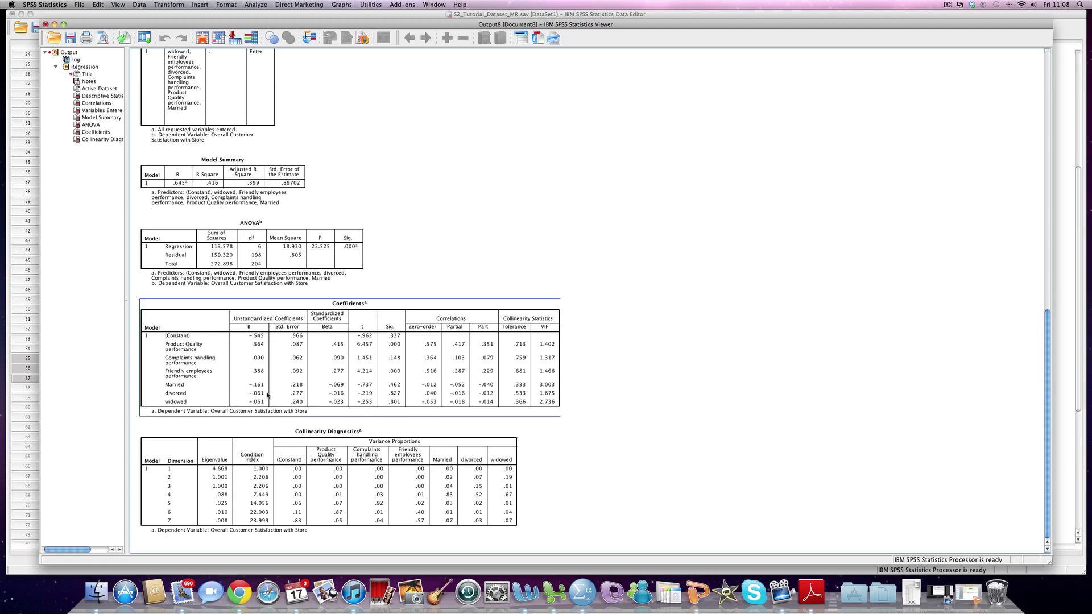